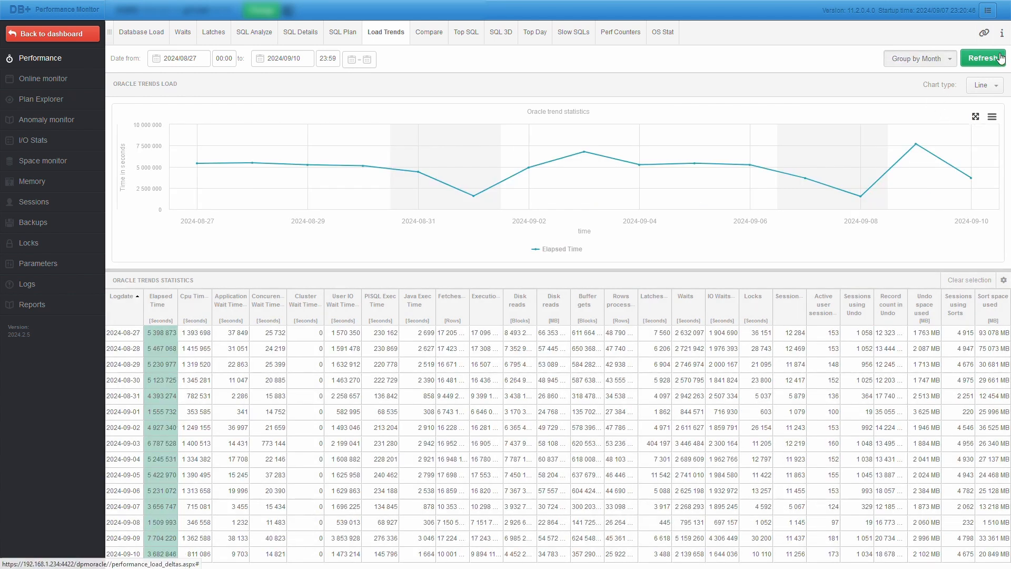
Load the Oracle trends grouped by month and set the start date to 2014/08/27.
{"action": "left_click", "coordinate": [983, 59]}
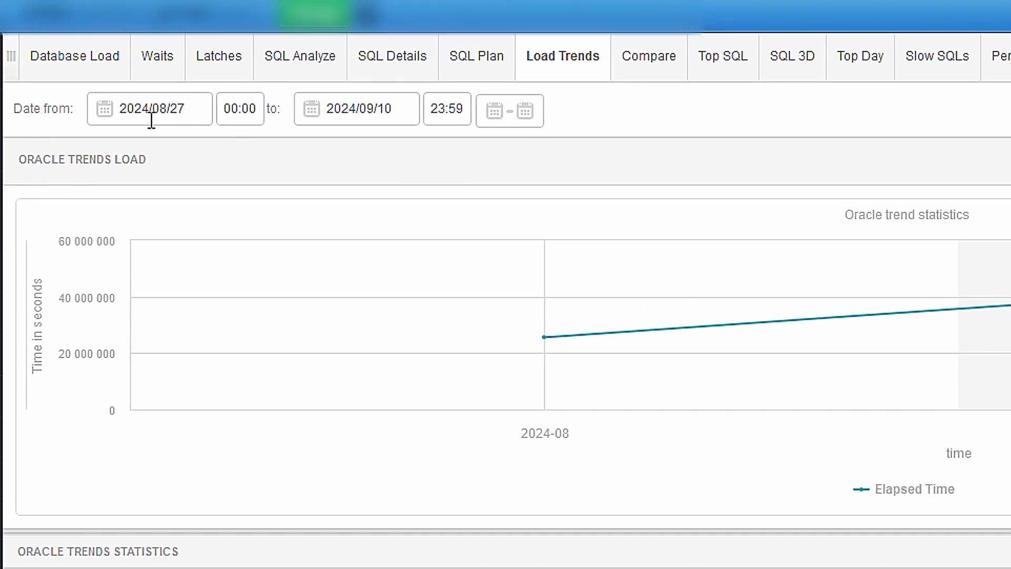
{"action": "left_click", "coordinate": [176, 59]}
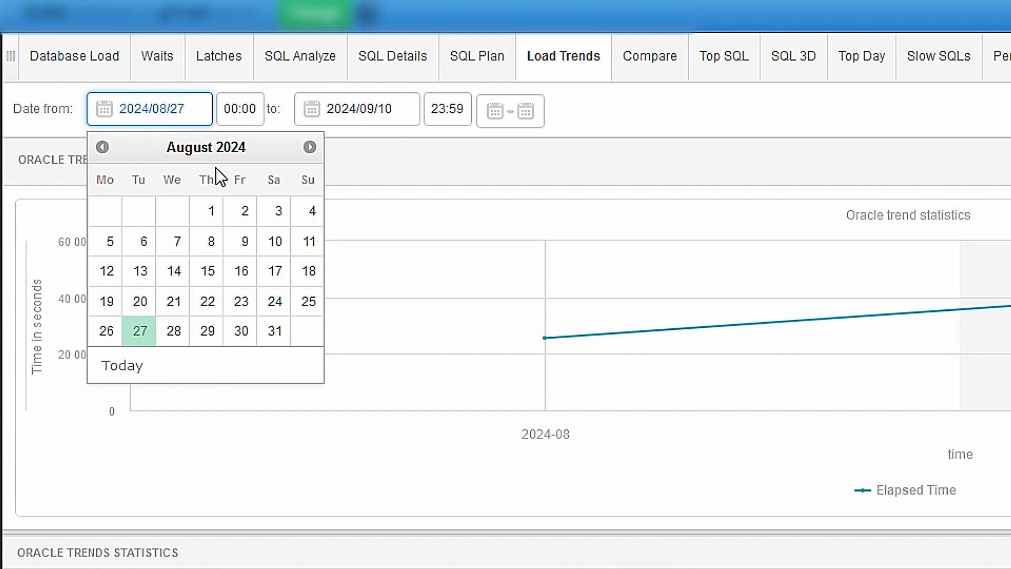
{"action": "key", "text": "BackSpace"}
{"action": "type", "text": "1"}
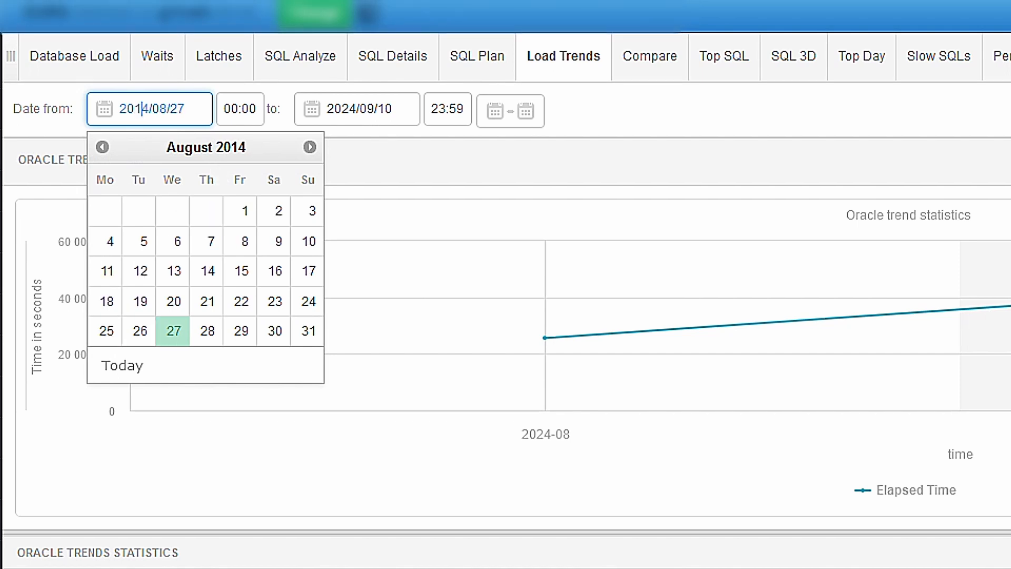
{"action": "key", "text": "Return"}
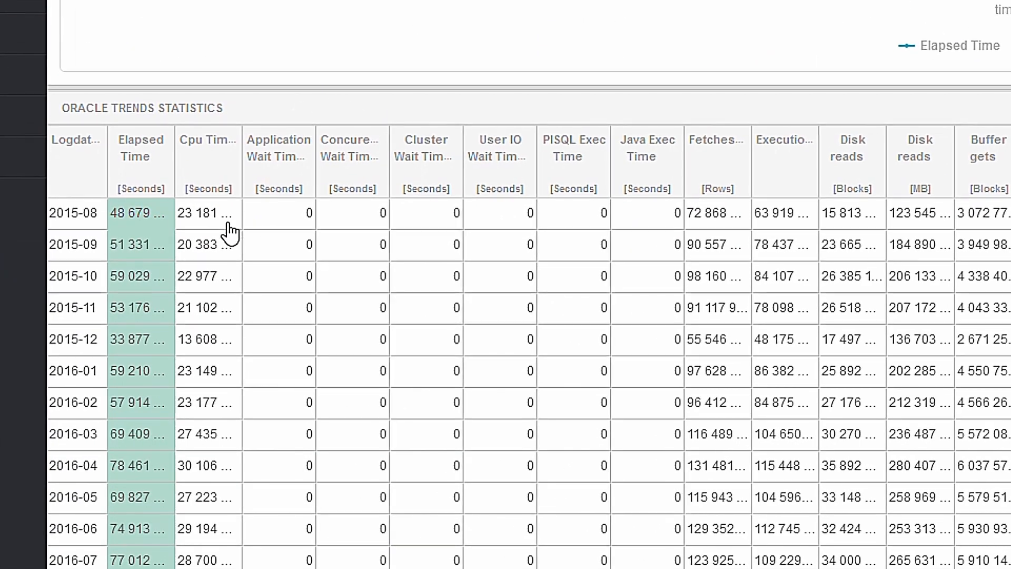
Add Cpu Time to the monthly trend chart and examine its course alongside Elapsed Time.
{"action": "left_click", "coordinate": [228, 223]}
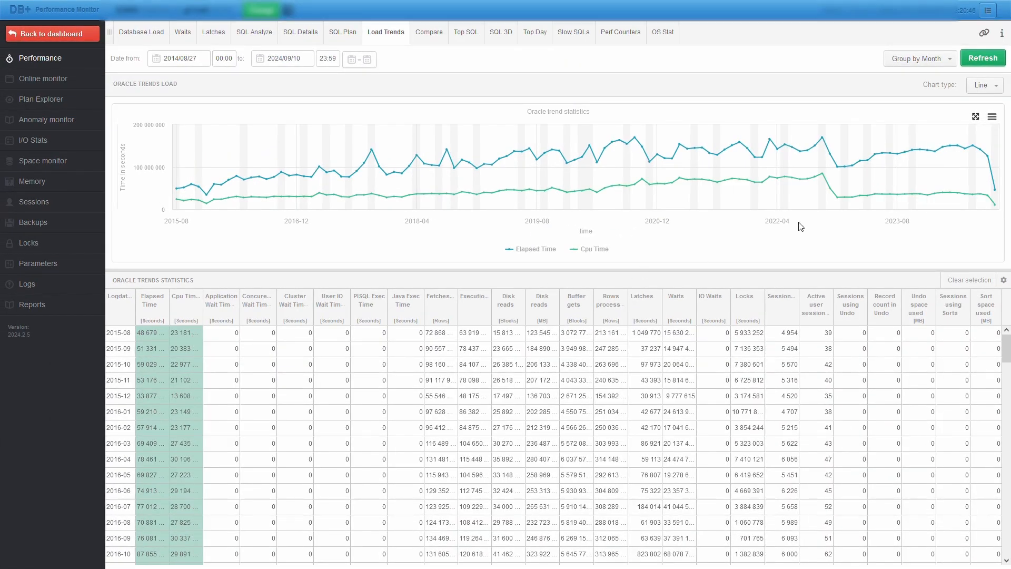
{"action": "mouse_move", "coordinate": [840, 200]}
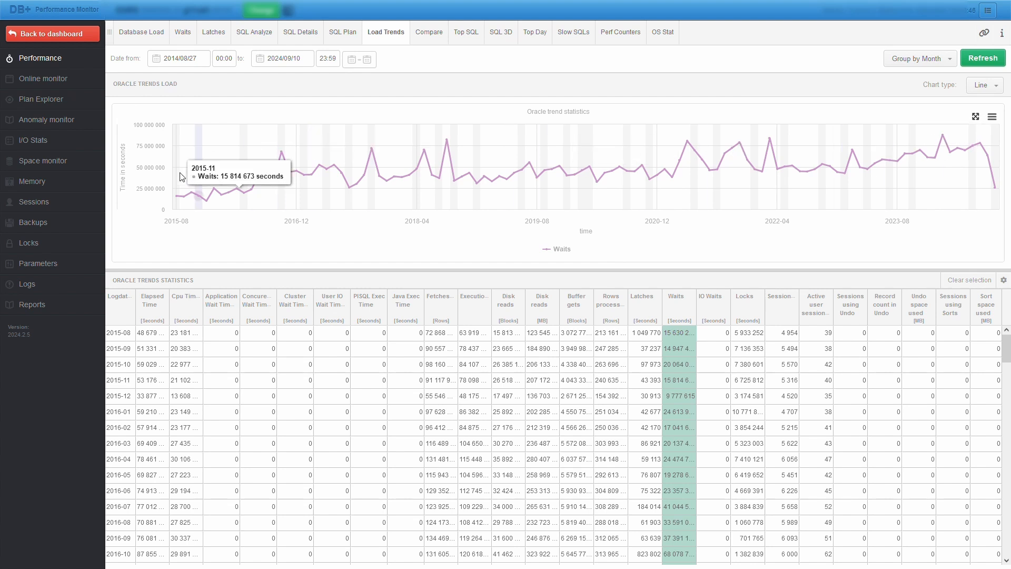
Replace Waits in the monthly chart with IO Waits, Locks and Sessions, viewing one statistic at a time.
{"action": "left_click", "coordinate": [692, 343]}
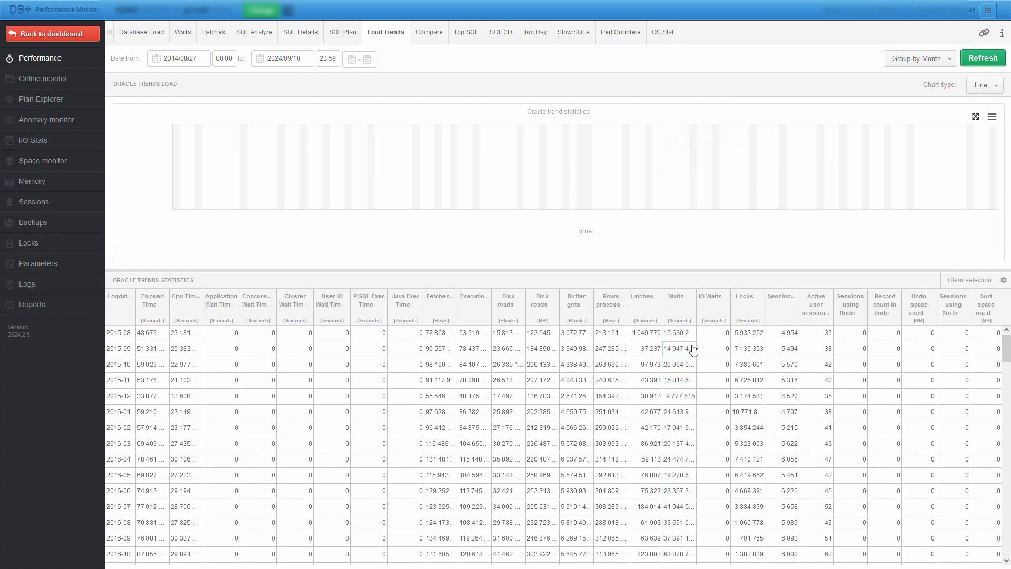
{"action": "left_click", "coordinate": [721, 343]}
{"action": "left_click", "coordinate": [724, 356]}
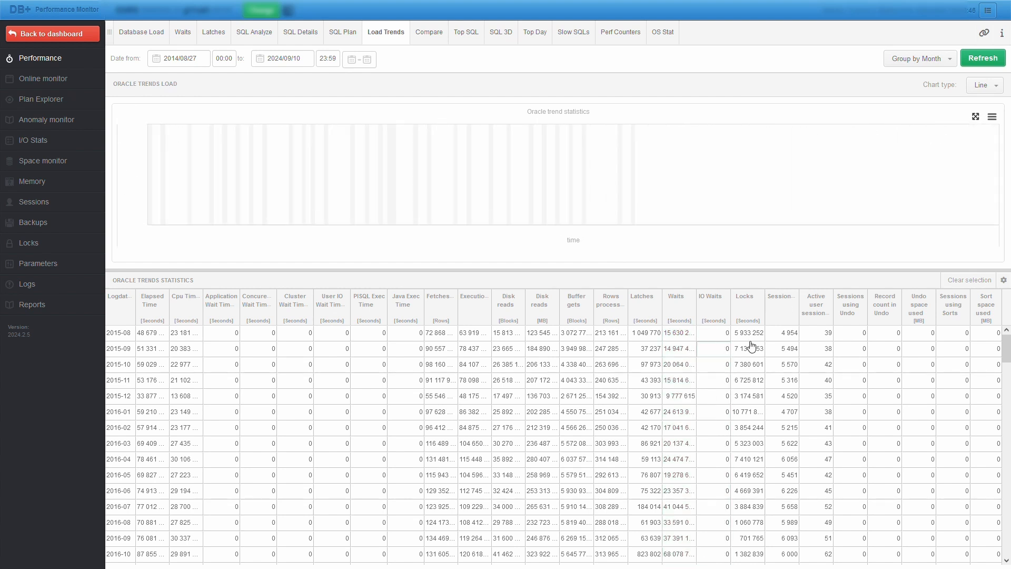
{"action": "left_click", "coordinate": [752, 346]}
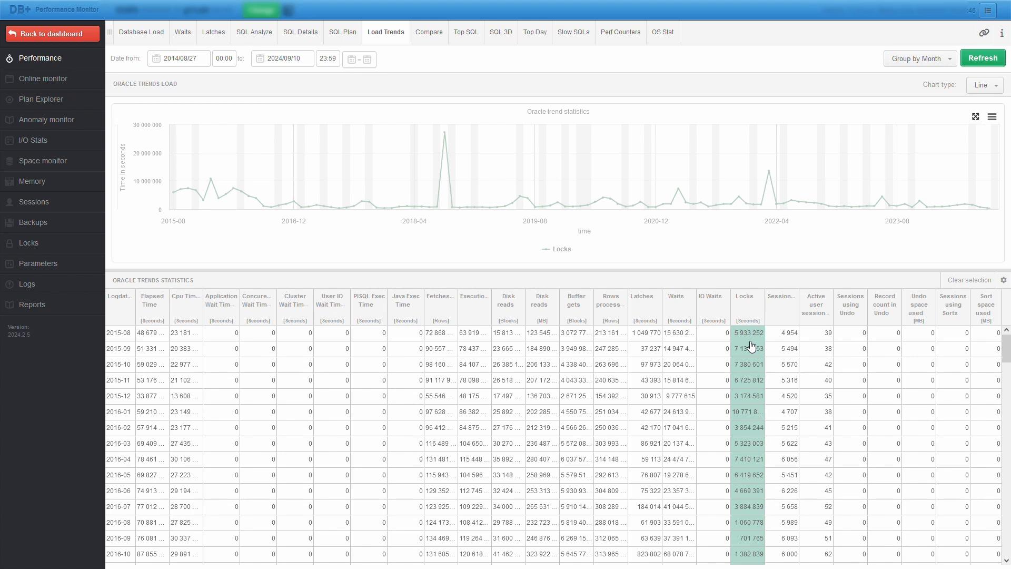
{"action": "left_click", "coordinate": [751, 346]}
{"action": "left_click", "coordinate": [793, 350]}
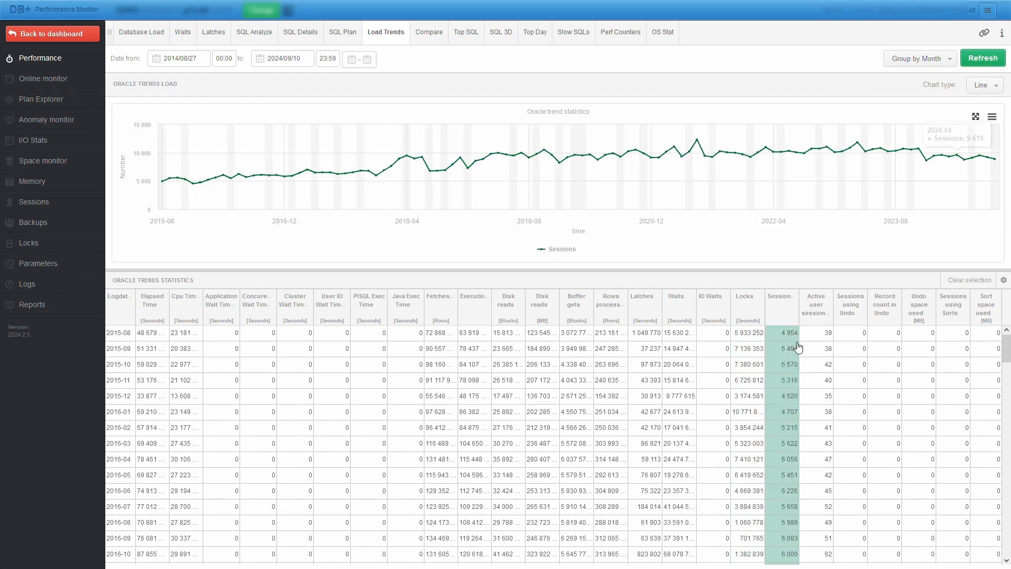
View the monthly trends of Active user sessions, Sessions using Undo, Record count in Undo and Undo space used one at a time.
{"action": "left_click", "coordinate": [798, 347]}
{"action": "left_click", "coordinate": [814, 341]}
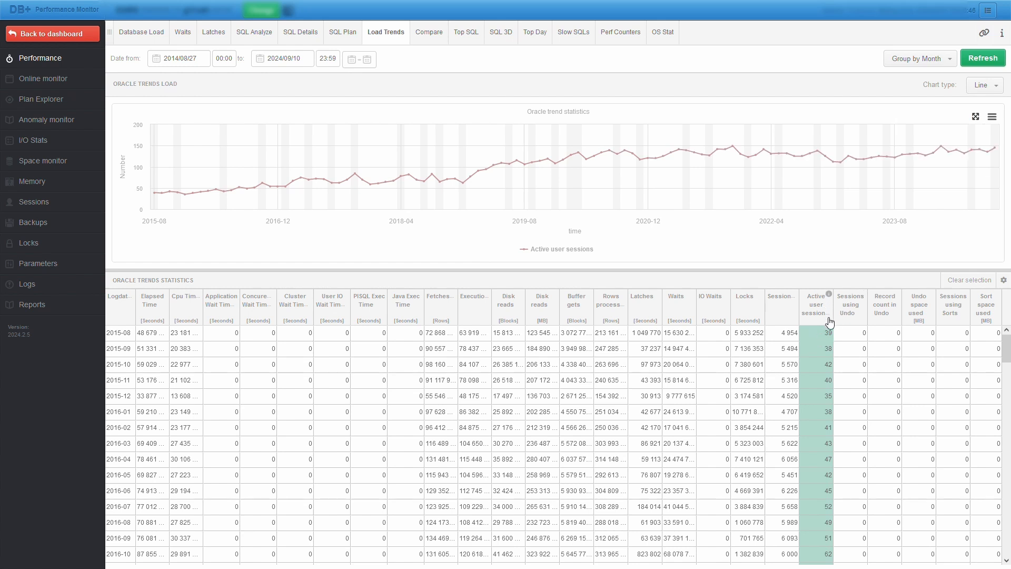
{"action": "left_click", "coordinate": [831, 341]}
{"action": "left_click", "coordinate": [853, 340]}
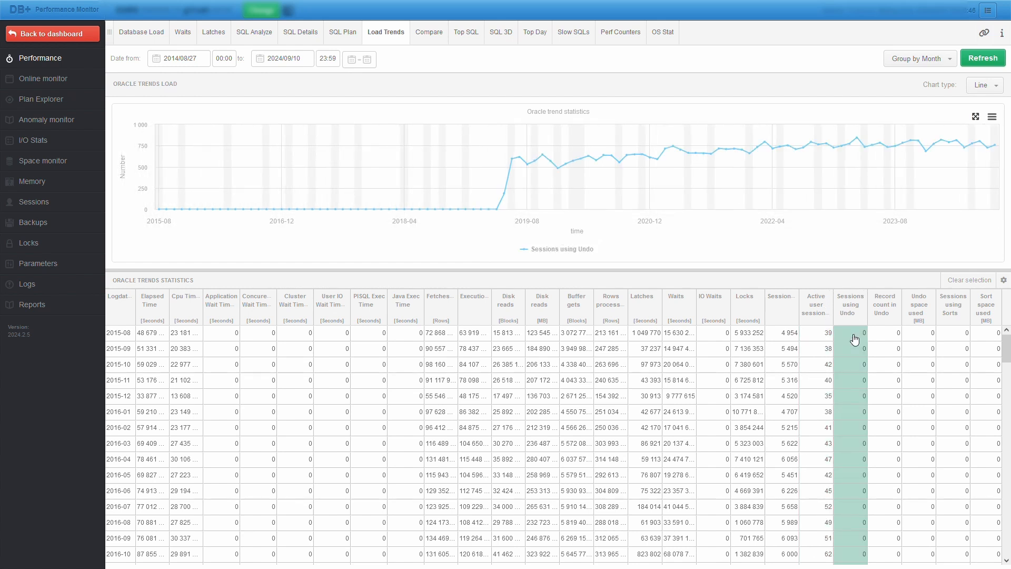
{"action": "left_click", "coordinate": [855, 344]}
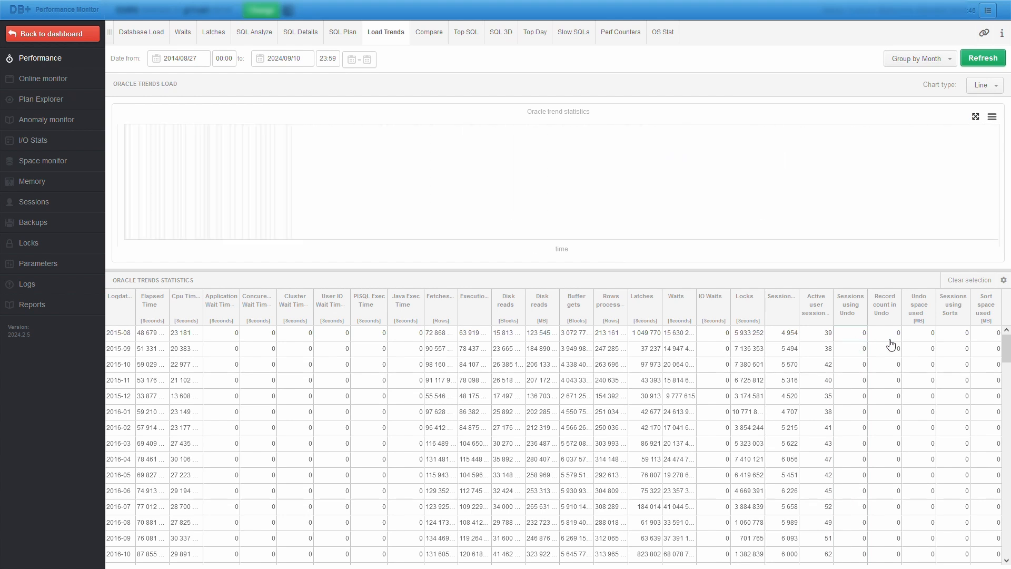
{"action": "left_click", "coordinate": [889, 343]}
{"action": "left_click", "coordinate": [890, 344]}
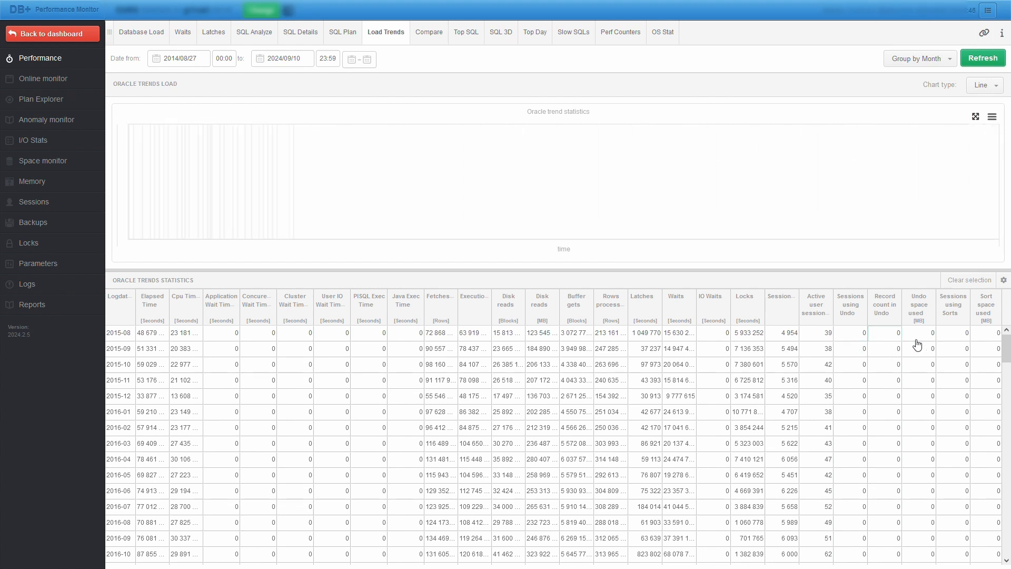
{"action": "left_click", "coordinate": [926, 341]}
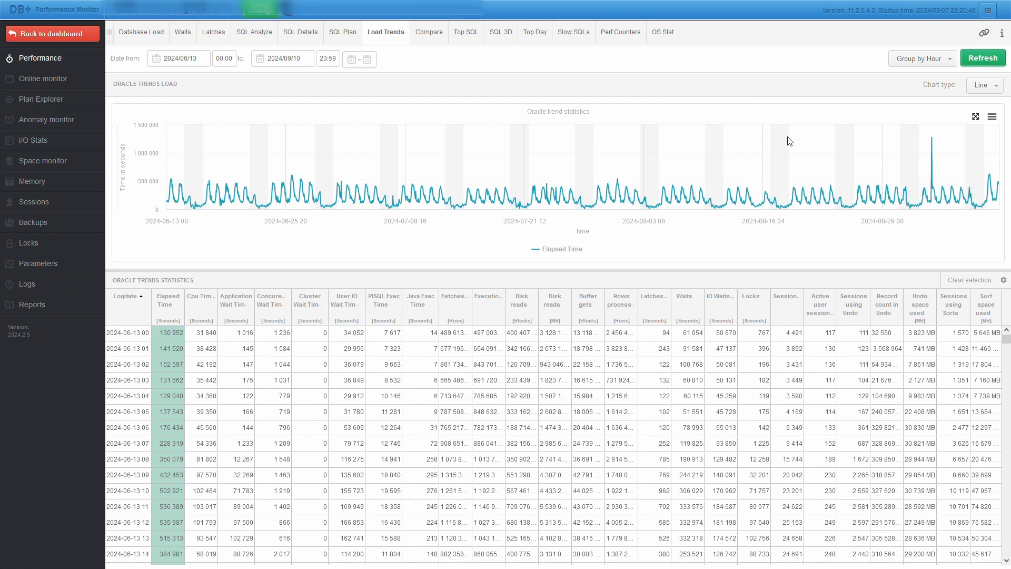
Examine the hourly Elapsed Time trend and reload it for the last 30 days.
{"action": "mouse_move", "coordinate": [789, 141]}
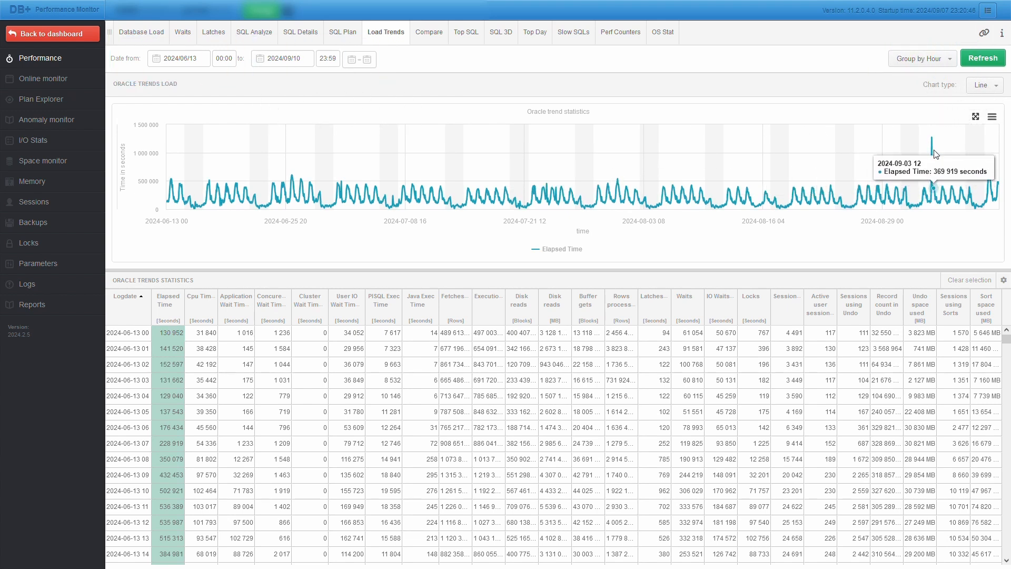
{"action": "left_click", "coordinate": [359, 59]}
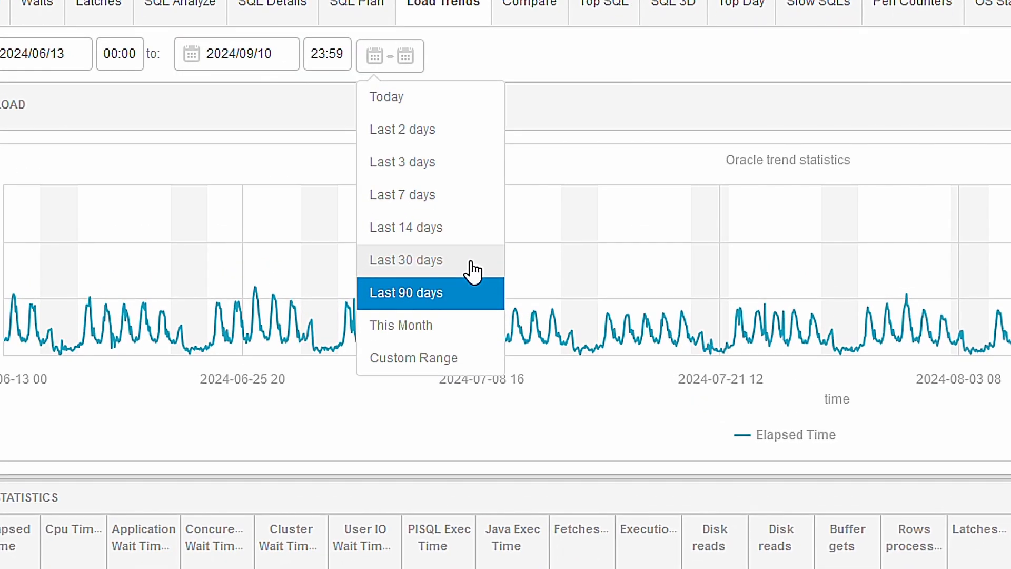
{"action": "left_click", "coordinate": [400, 166]}
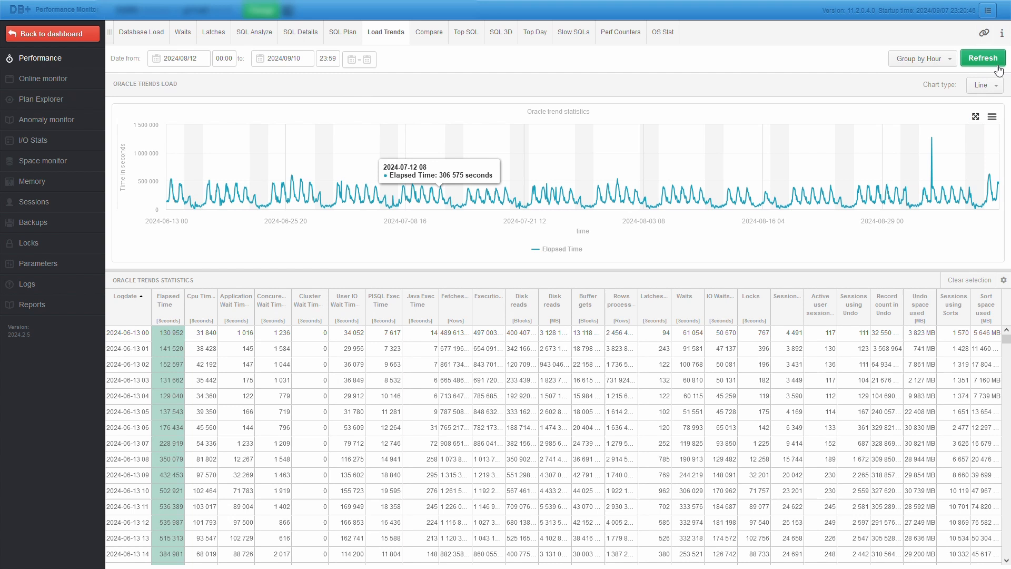
{"action": "left_click", "coordinate": [998, 65]}
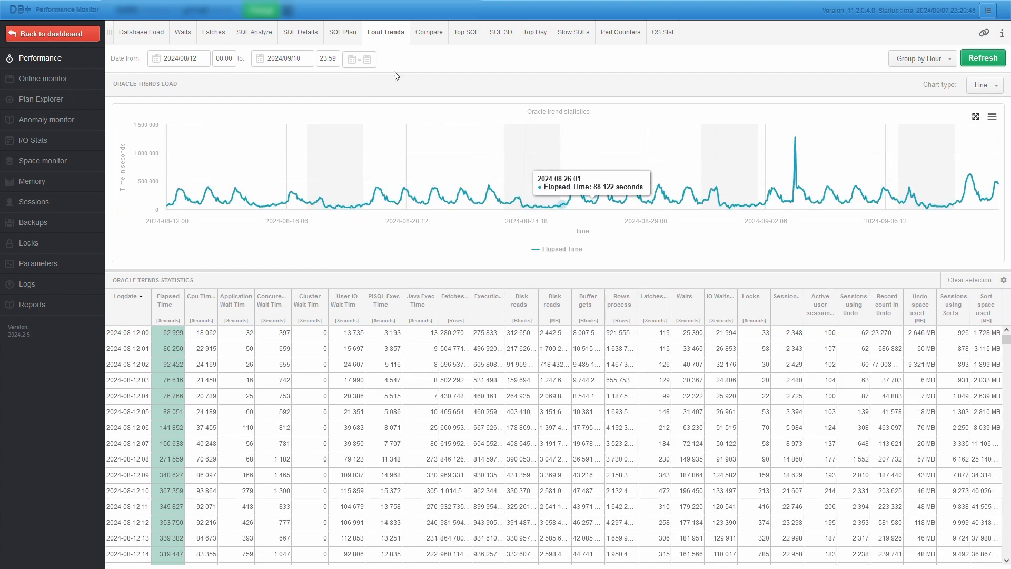
Reload the hourly trends for the last 14 days and apply the Hours time format with precision 0 to the Elapsed Time column.
{"action": "left_click", "coordinate": [362, 61]}
{"action": "left_click", "coordinate": [384, 145]}
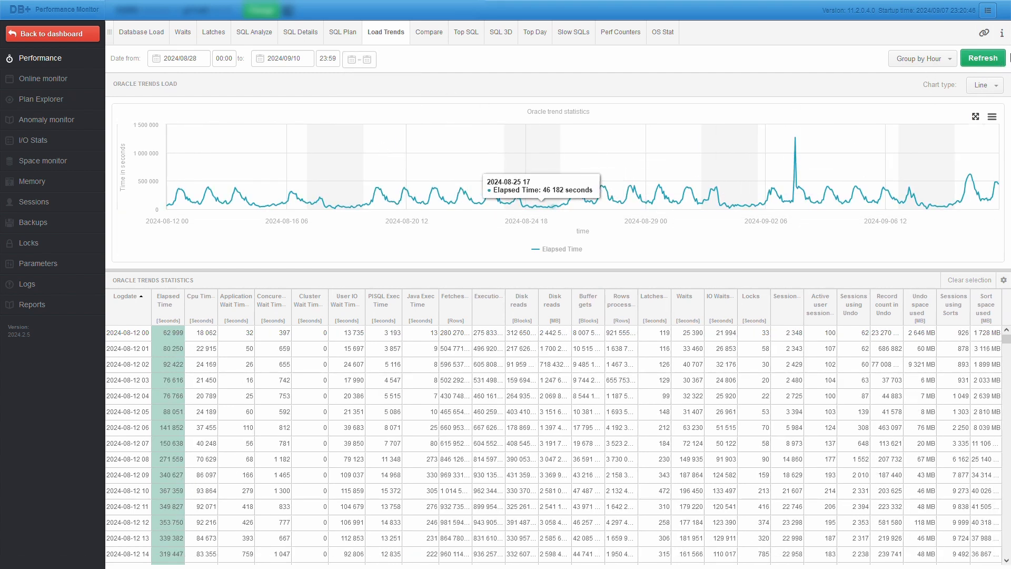
{"action": "left_click", "coordinate": [997, 61]}
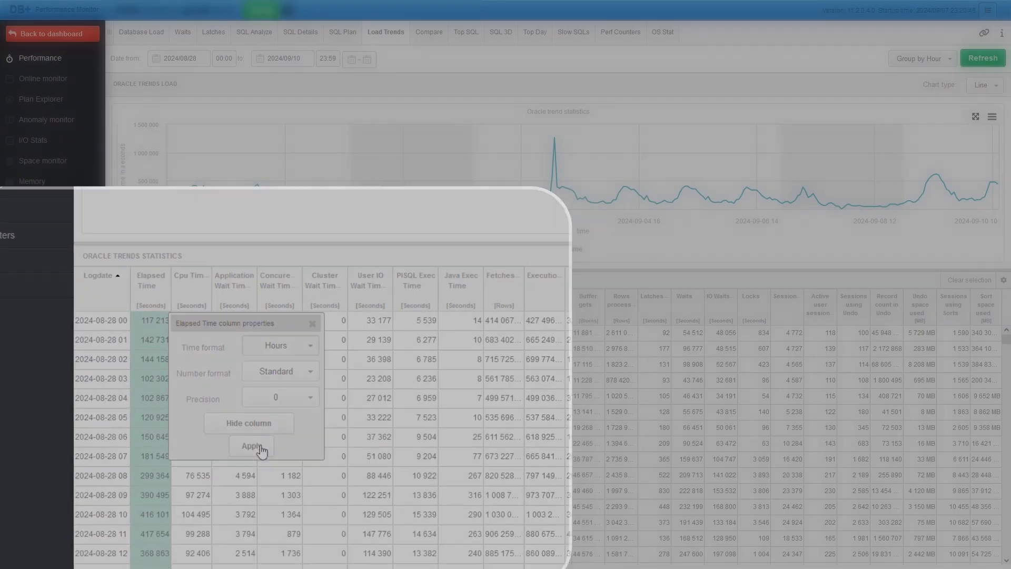
{"action": "left_click", "coordinate": [259, 451]}
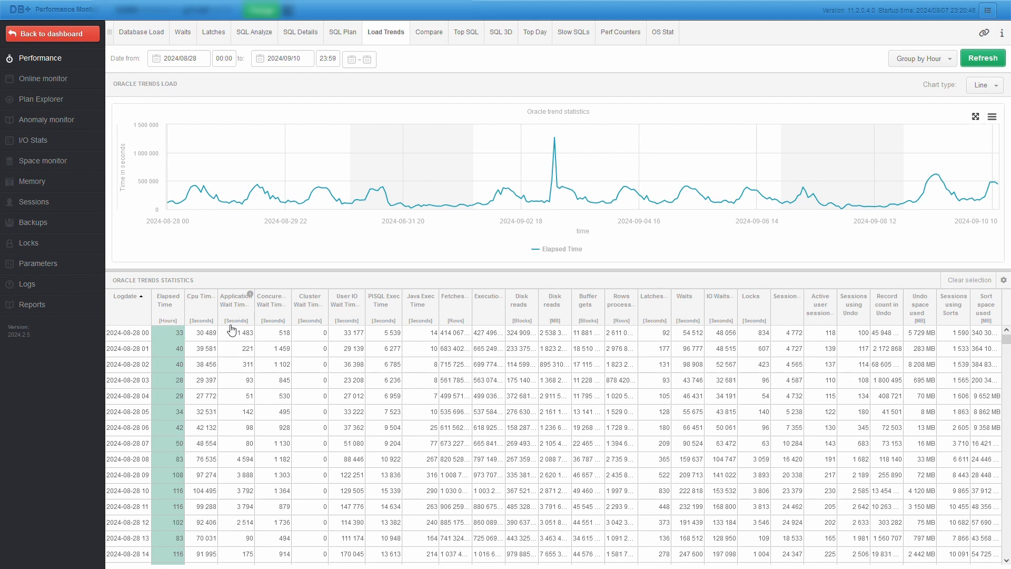
Compare Elapsed Time with Cpu Time and Application Wait Time in the hourly chart, removing each after viewing.
{"action": "left_click", "coordinate": [210, 344]}
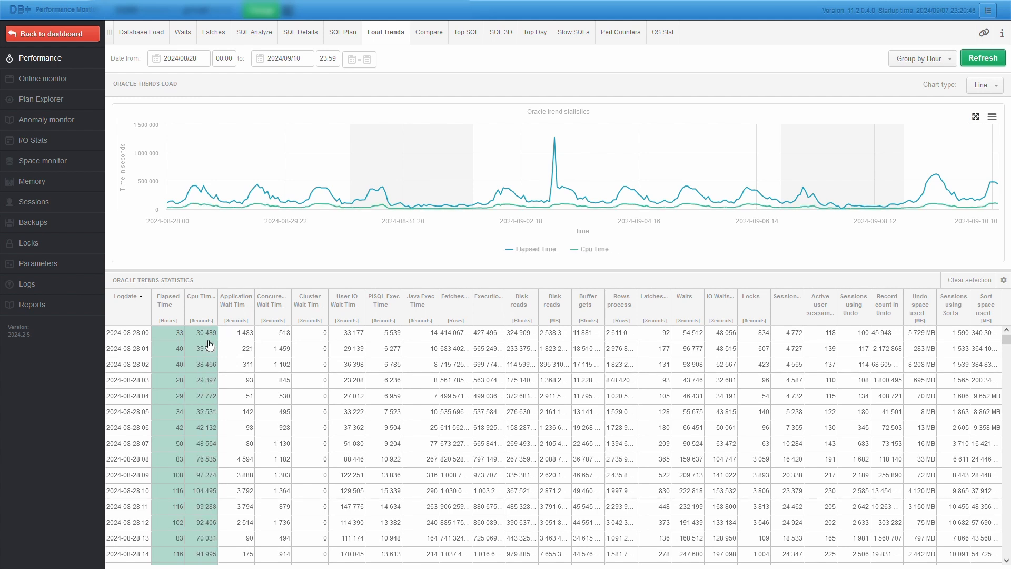
{"action": "left_click", "coordinate": [204, 344]}
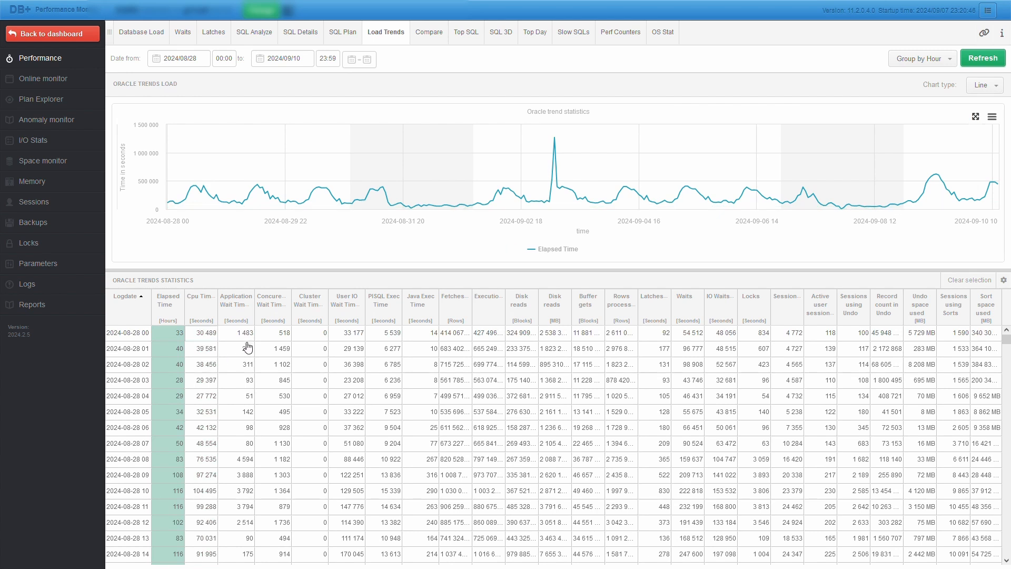
{"action": "left_click", "coordinate": [245, 341]}
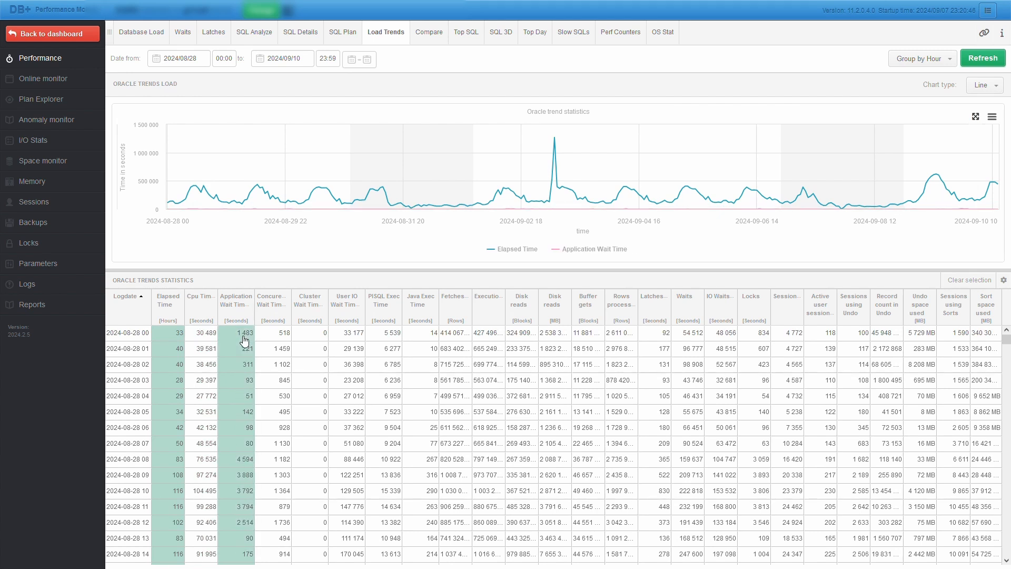
{"action": "left_click", "coordinate": [245, 341]}
Add Concurency Wait Time to the hourly chart and zoom in on the spike of 2024-09-03.
{"action": "left_click", "coordinate": [274, 340]}
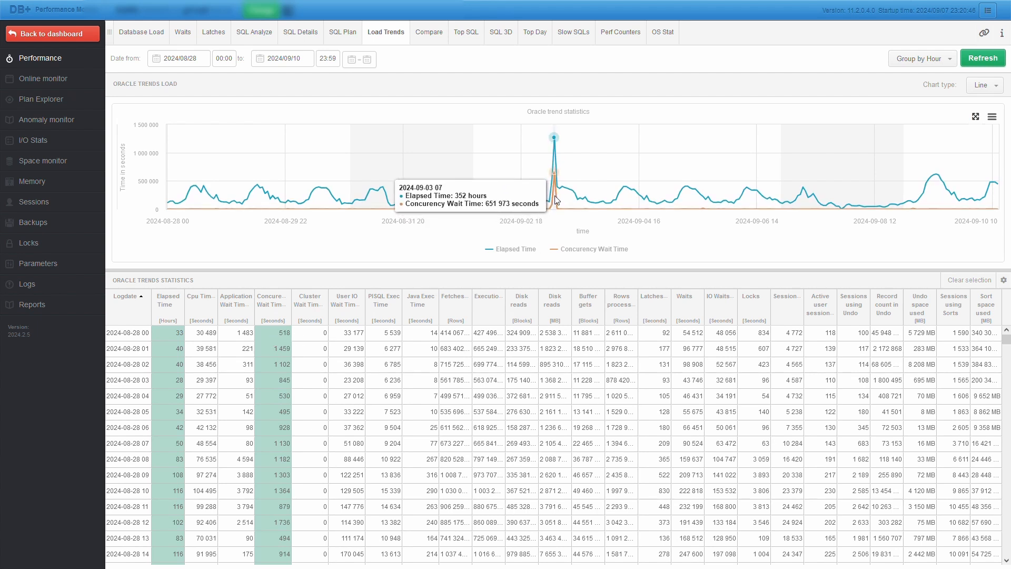
{"action": "left_click_drag", "start_coordinate": [545, 200], "coordinate": [573, 200]}
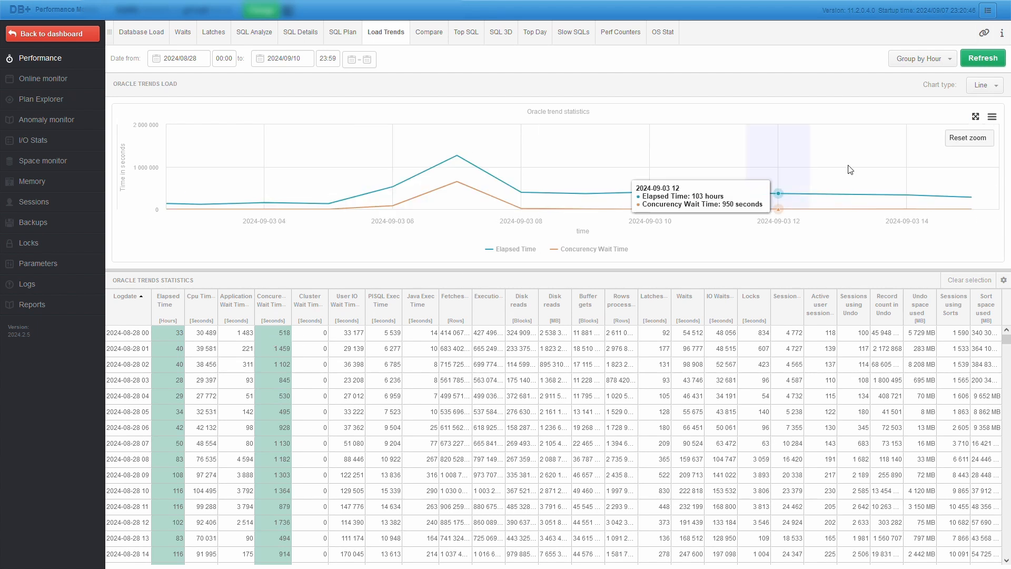
Reload the trends grouped by Snap and zoom the chart in on the 2024-09-03 spike.
{"action": "left_click", "coordinate": [983, 58]}
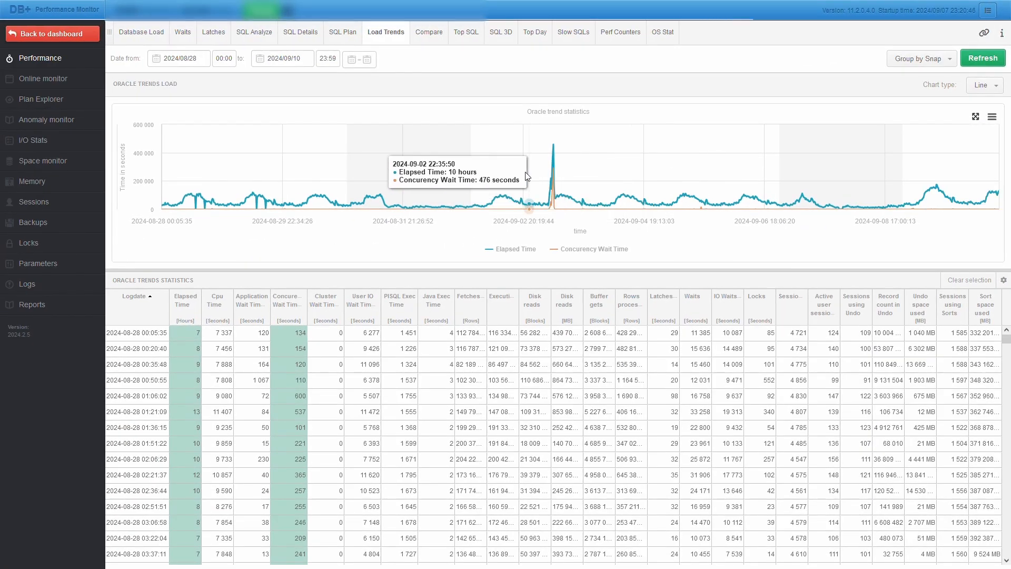
{"action": "left_click_drag", "start_coordinate": [527, 198], "coordinate": [578, 198]}
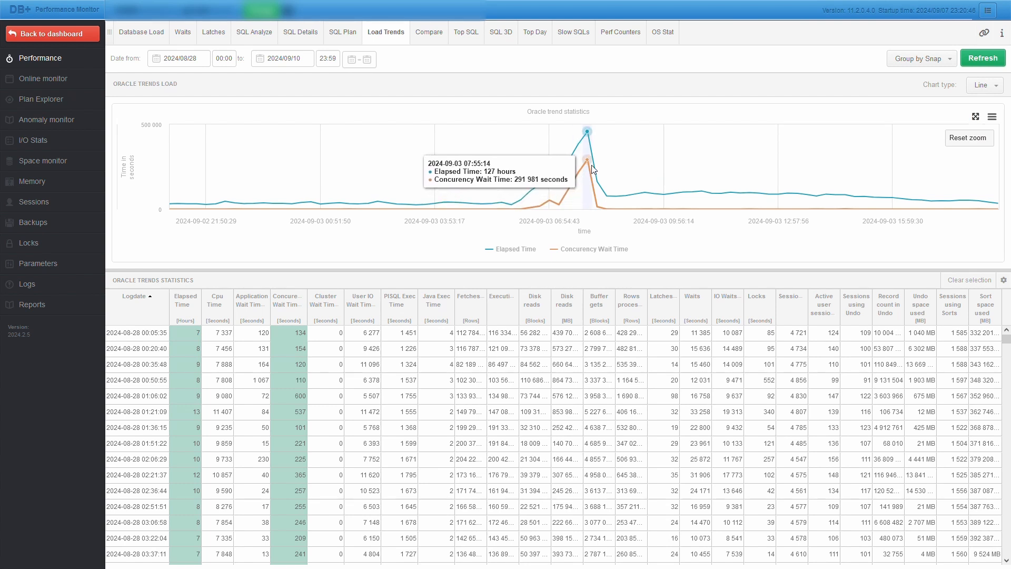
Compare the spike with Active user sessions, Sessions using Undo, Record count in Undo, Undo space used, Sessions using Sorts and Sort space used, one at a time.
{"action": "left_click", "coordinate": [835, 341]}
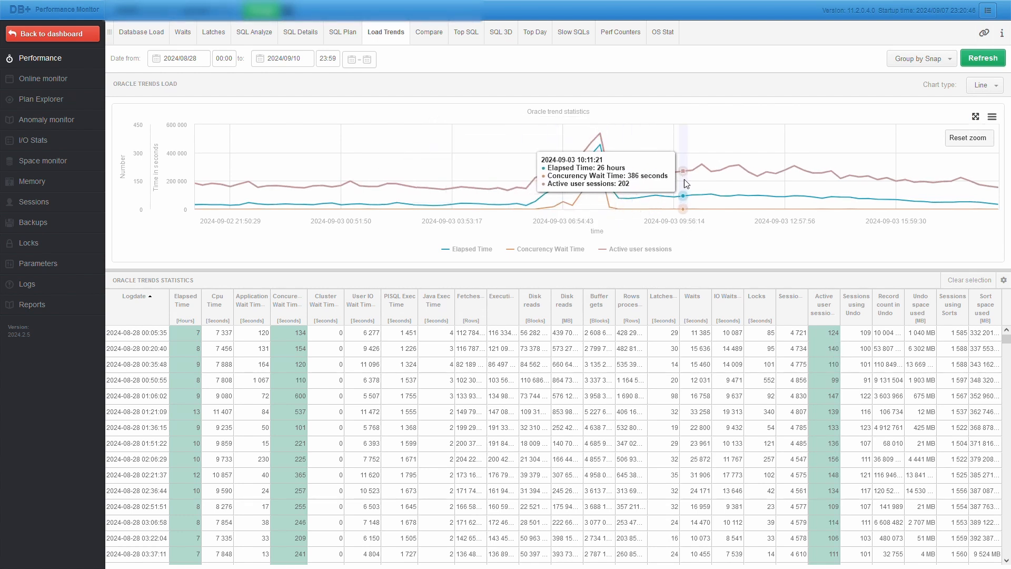
{"action": "left_click", "coordinate": [825, 339]}
{"action": "left_click", "coordinate": [866, 339]}
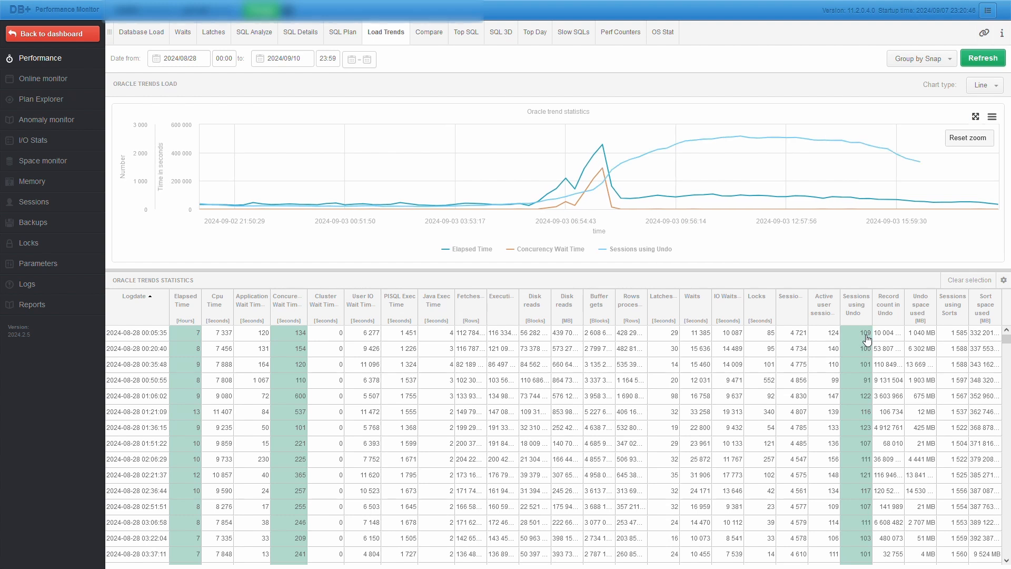
{"action": "left_click", "coordinate": [867, 339]}
{"action": "left_click", "coordinate": [890, 335]}
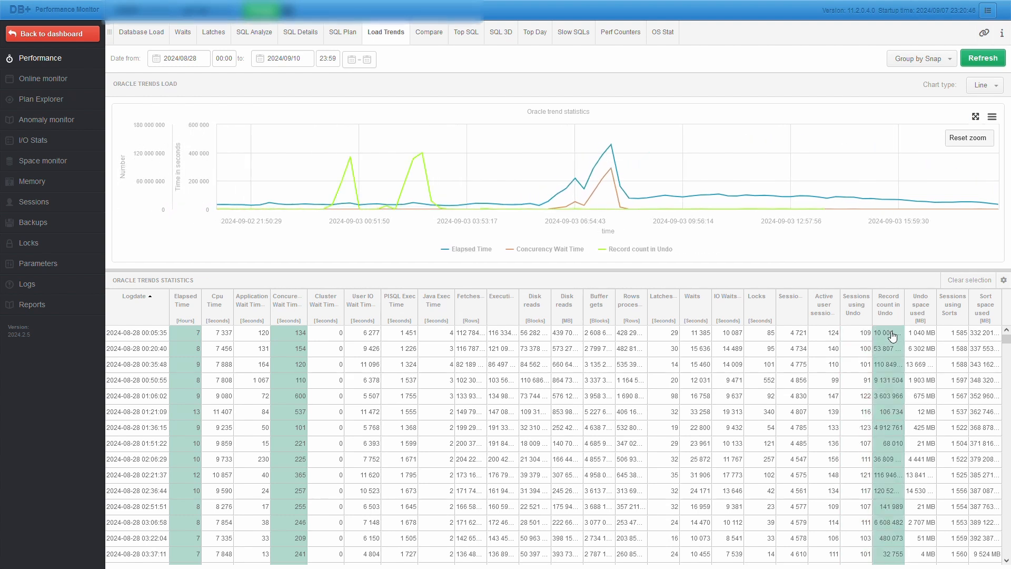
{"action": "left_click", "coordinate": [892, 335]}
{"action": "left_click", "coordinate": [931, 339]}
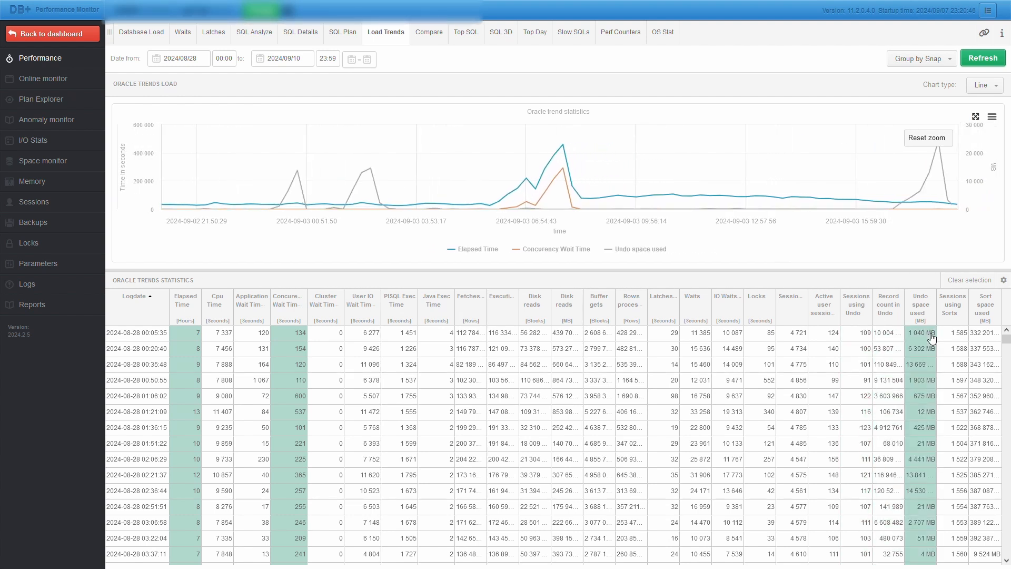
{"action": "left_click", "coordinate": [931, 337]}
{"action": "left_click", "coordinate": [954, 338]}
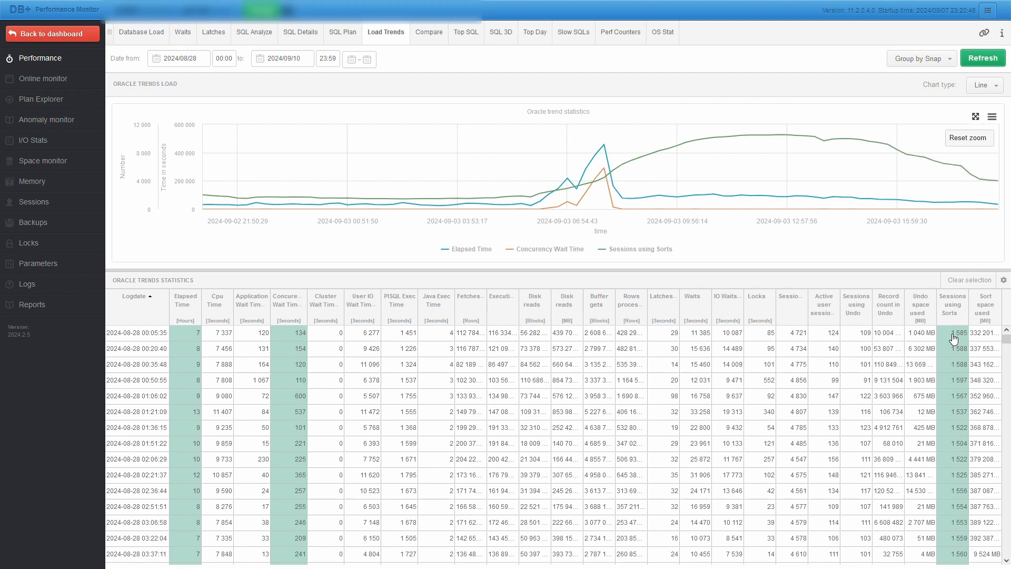
{"action": "left_click", "coordinate": [953, 339]}
{"action": "left_click", "coordinate": [984, 338]}
{"action": "left_click", "coordinate": [985, 339]}
Add Active user sessions to the zoomed chart and examine its values at the spike.
{"action": "left_click", "coordinate": [834, 340]}
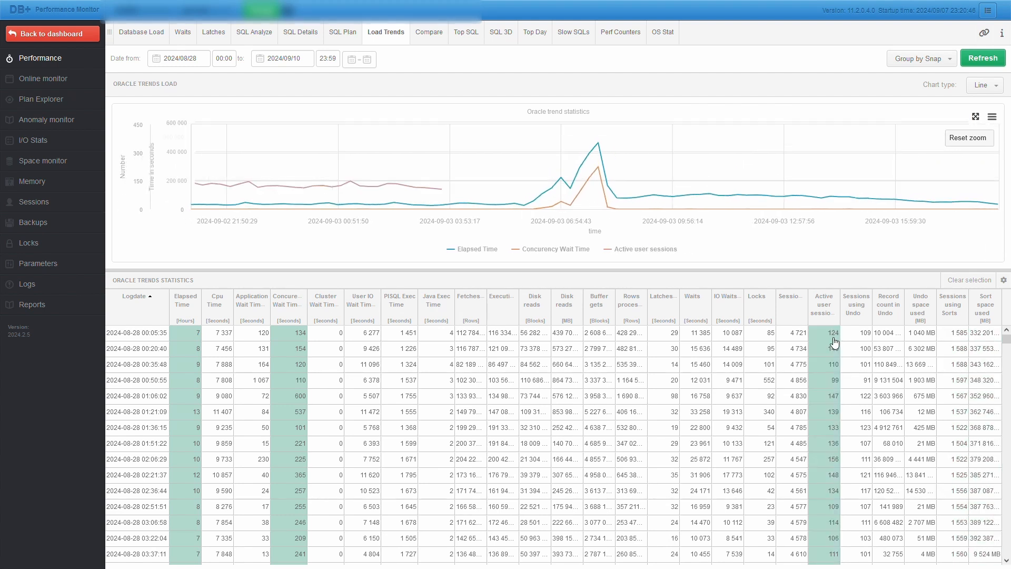
{"action": "mouse_move", "coordinate": [594, 143]}
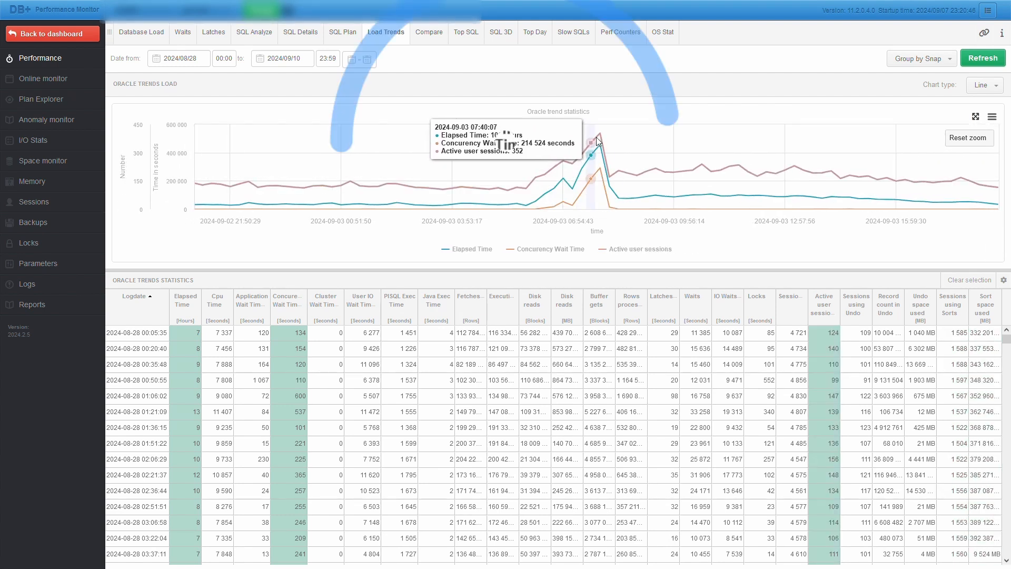